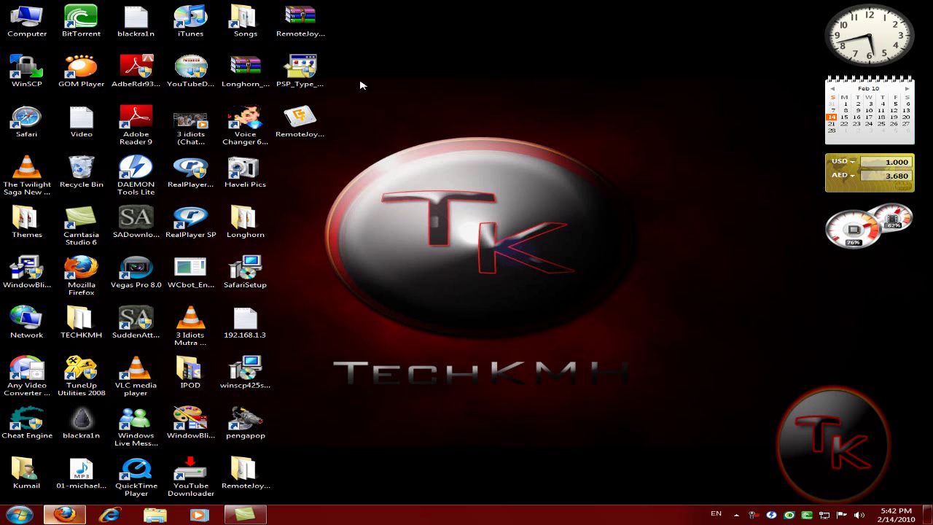
left_click_drag(582, 129, 445, 401)
mouse_move(673, 144)
left_mouse_down()
mouse_move(399, 301)
mouse_move(315, 417)
mouse_move(646, 114)
mouse_move(643, 102)
mouse_move(685, 125)
mouse_move(683, 171)
mouse_move(685, 149)
left_mouse_up()
Step: Switch to Firefox and review the MediaFire pages for RemoteJoyLITE_v019.exe, RemoteJoyLite_019.rar and the PSP Type B driver, then minimize the browser
left_click(64, 514)
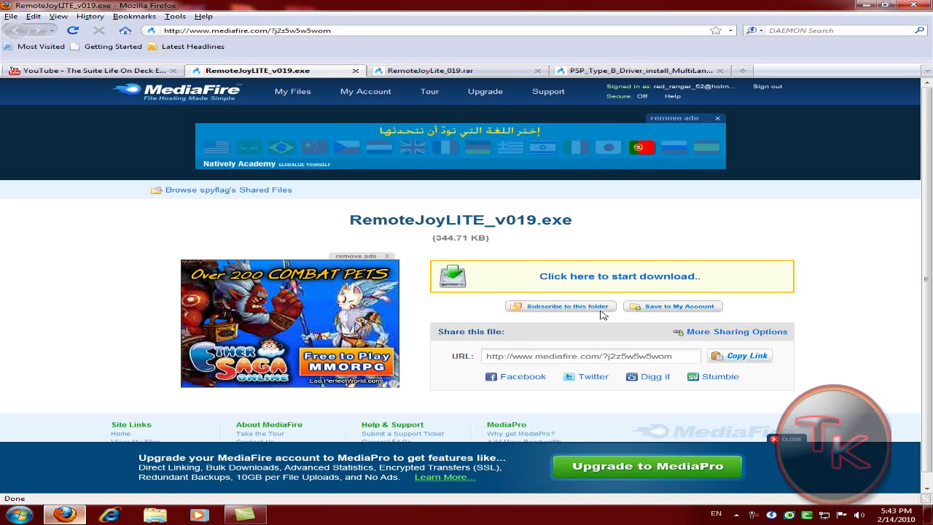
left_click(394, 73)
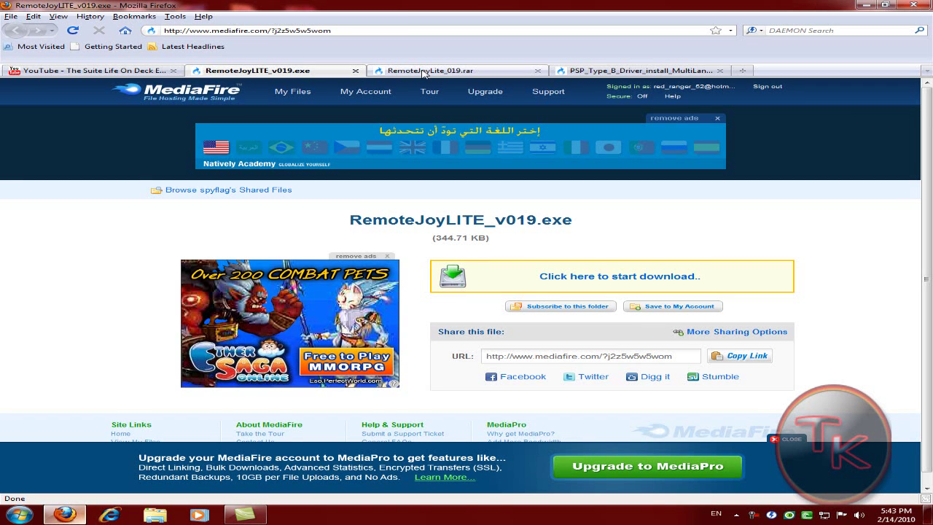
left_click(594, 73)
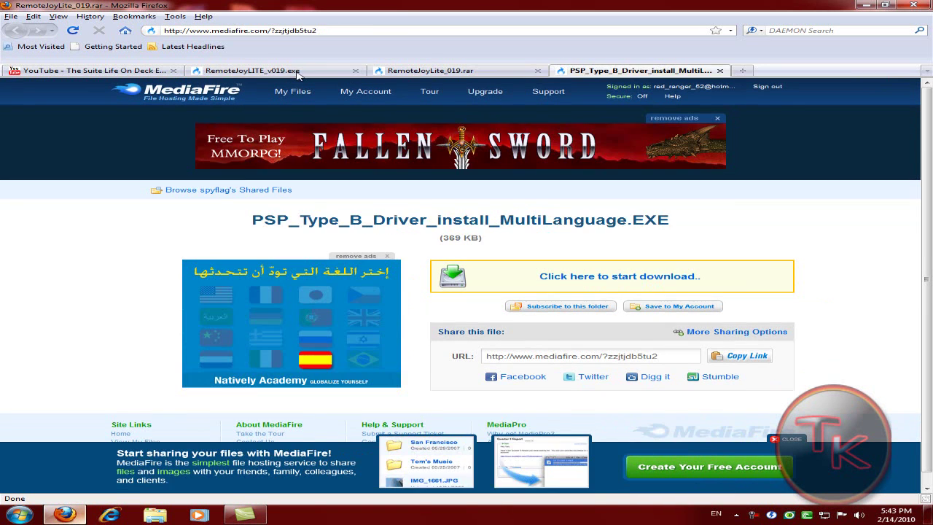
left_click(302, 72)
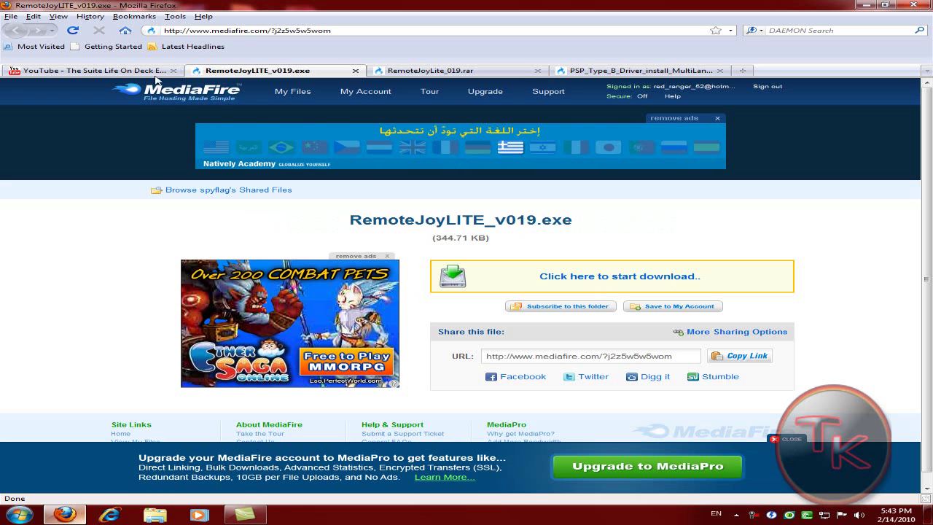
left_click(455, 76)
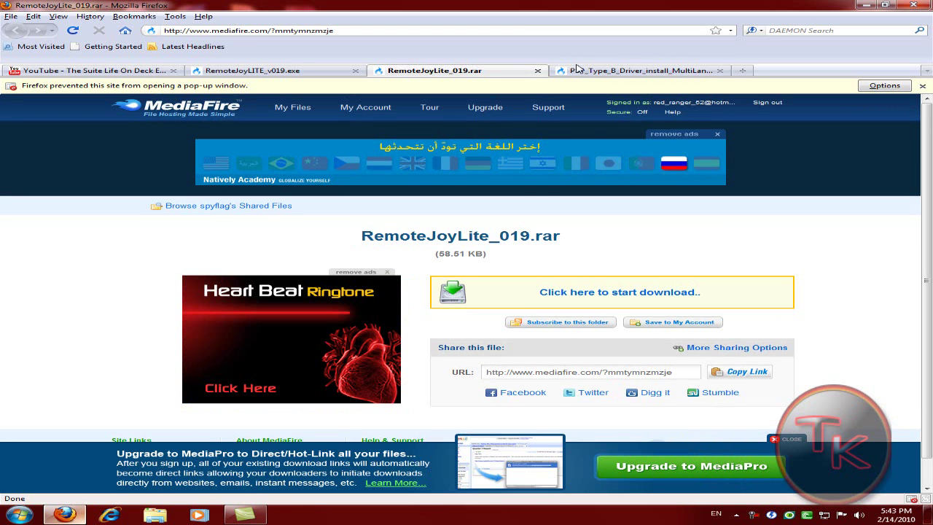
key("ctrl+Tab")
left_click(346, 65)
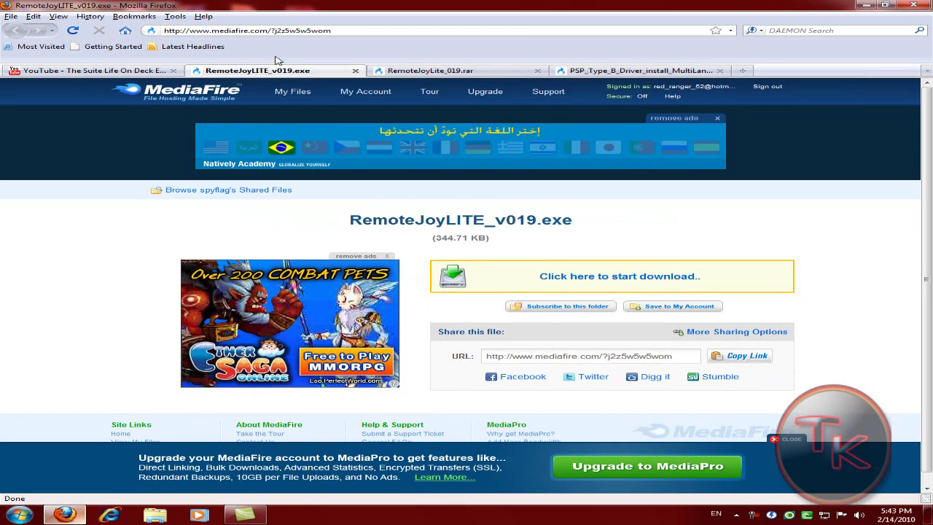
left_click(862, 6)
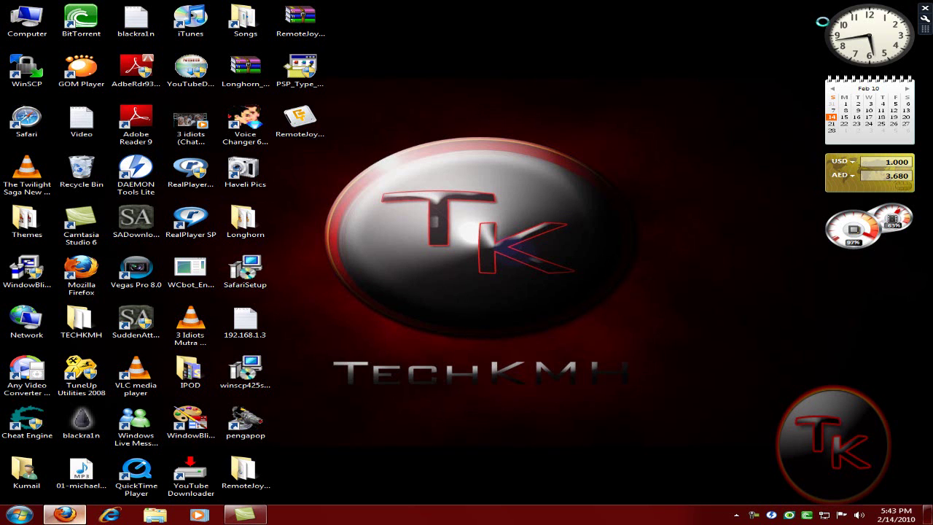
Step: Point out the three downloaded files on the desktop by selecting them together, and clear the selection
left_click_drag(401, 182, 280, 8)
left_click_drag(360, 75, 360, 75)
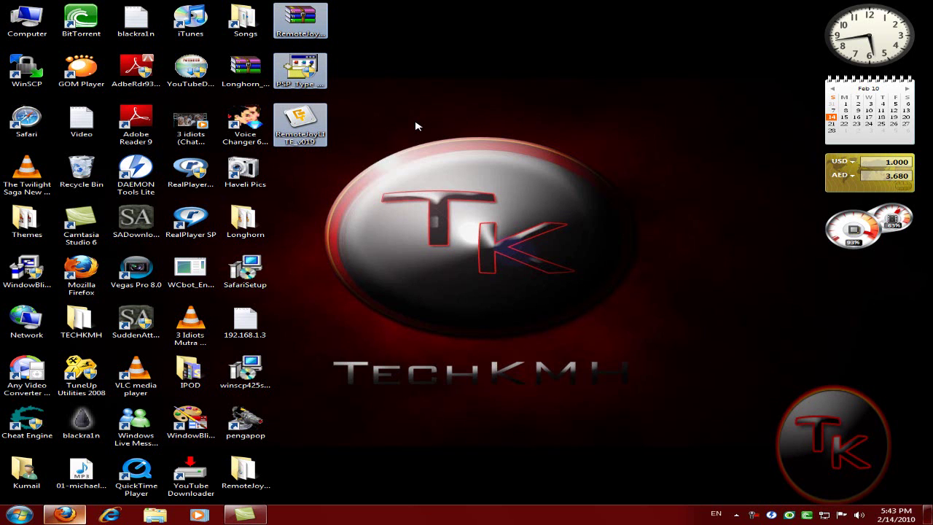
left_click(415, 126)
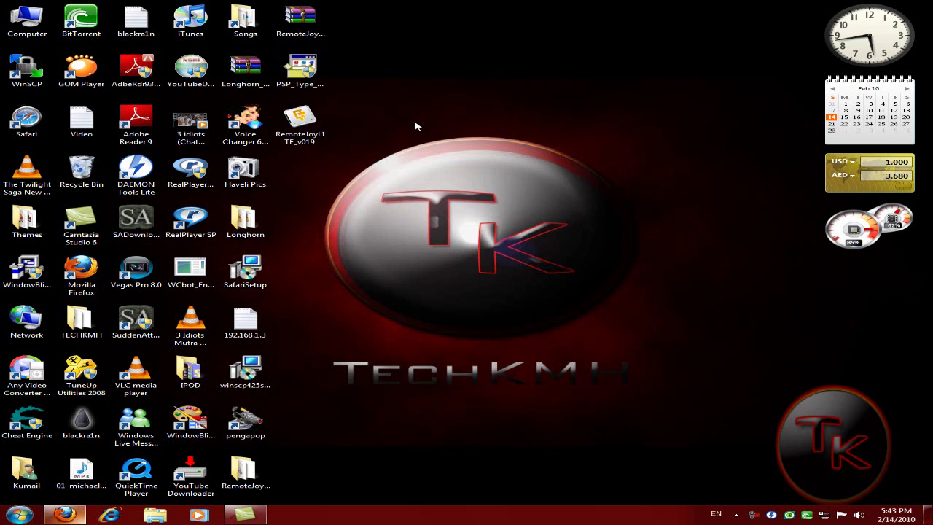
Step: Move the extracted RemoteJoyLite_019 folder next to the downloaded RemoteJoyLITE_v019 and PSP driver installers on the desktop
left_click(306, 13)
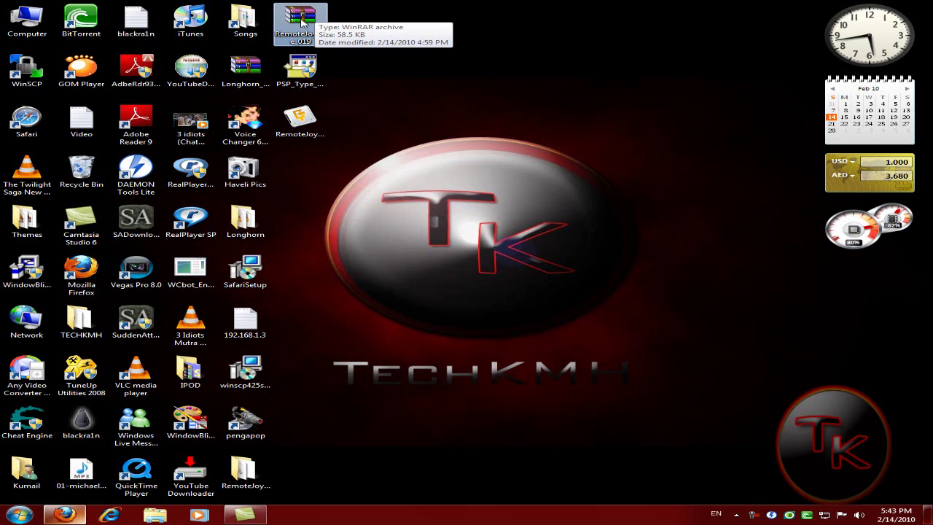
left_click_drag(230, 483, 324, 162)
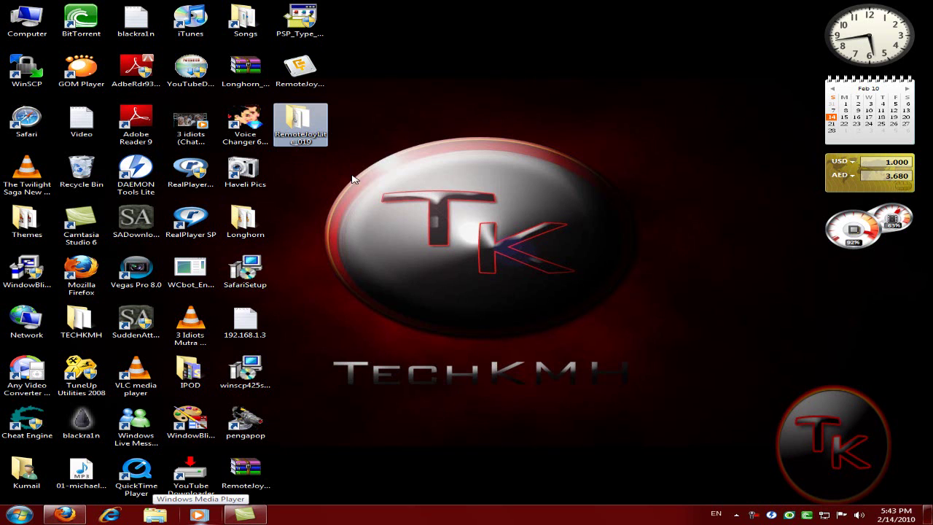
left_click(425, 189)
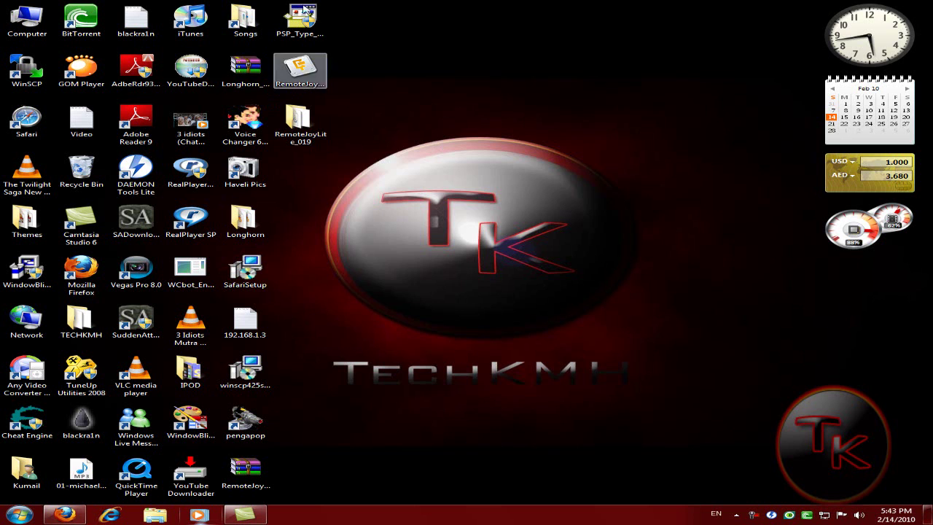
Step: Try to launch the PSP_Type_B_Driver_install_MultiLanguage installer from the desktop
left_click(307, 24)
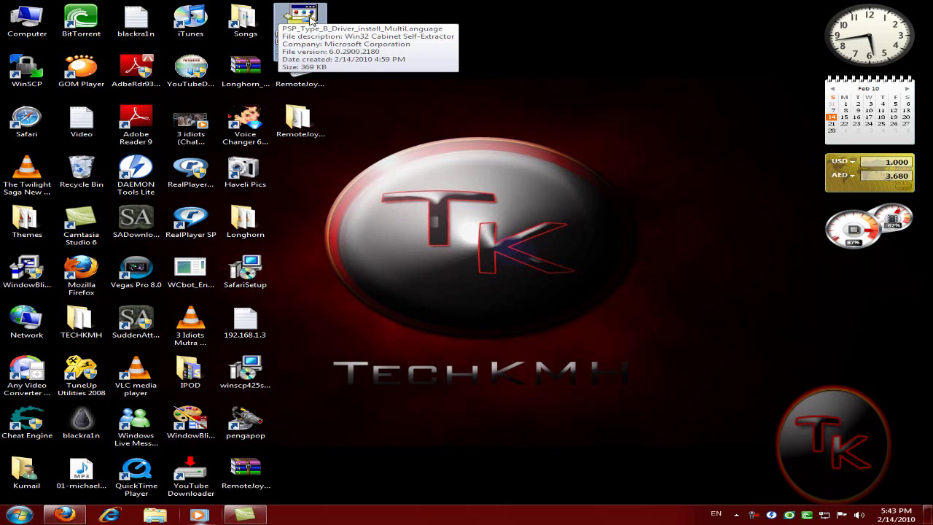
double_click(311, 16)
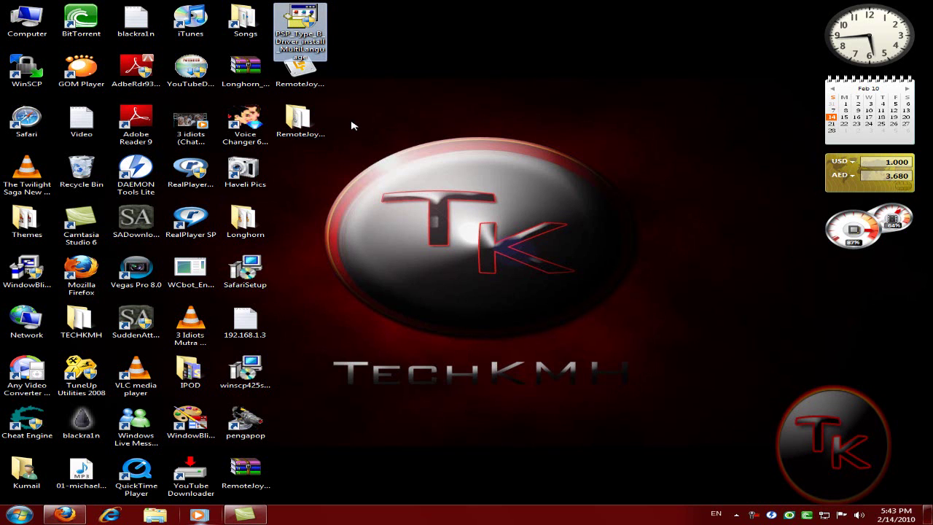
Step: Launch the RemoteJoyLITE_v019 plugin installer from the desktop and allow it to run despite the unknown publisher
left_click(300, 77)
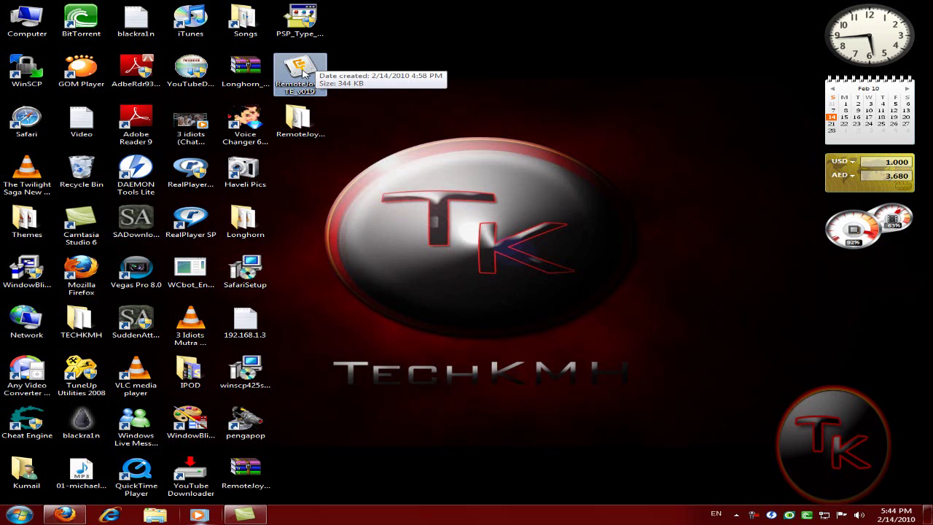
double_click(299, 70)
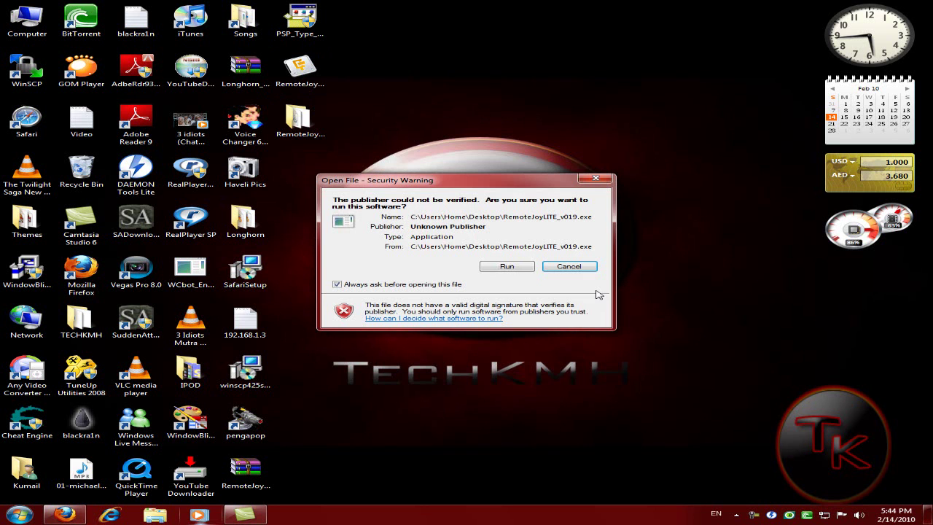
left_click(507, 267)
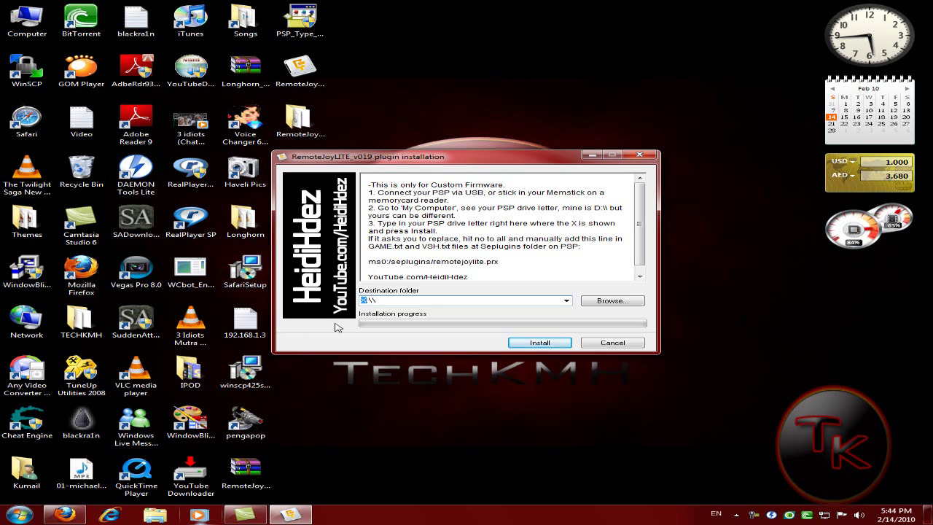
Step: Open the Computer window and check which drive letter the connected PSP uses
right_click(151, 516)
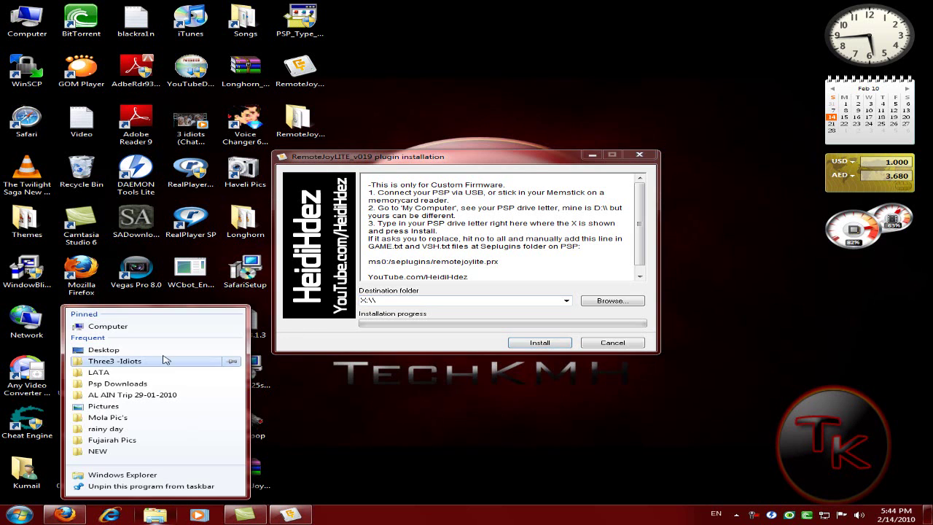
left_click(172, 326)
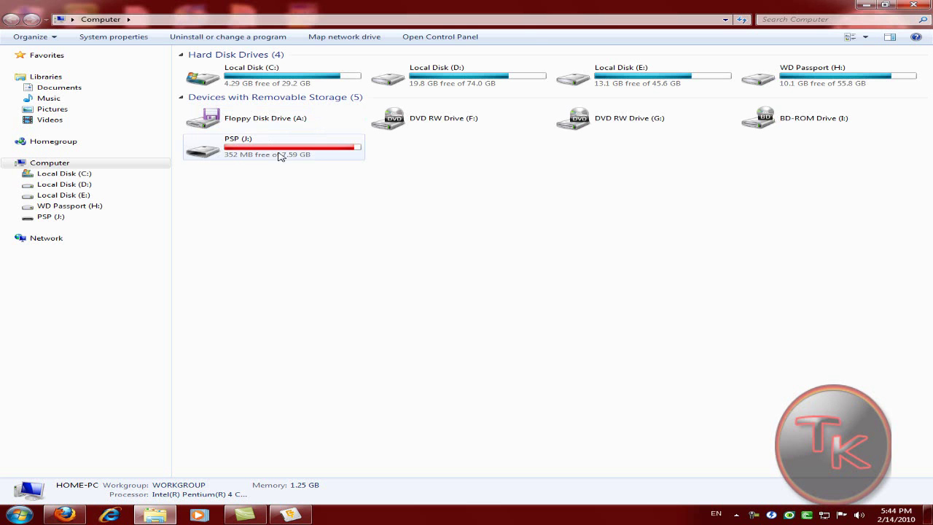
left_click(252, 143)
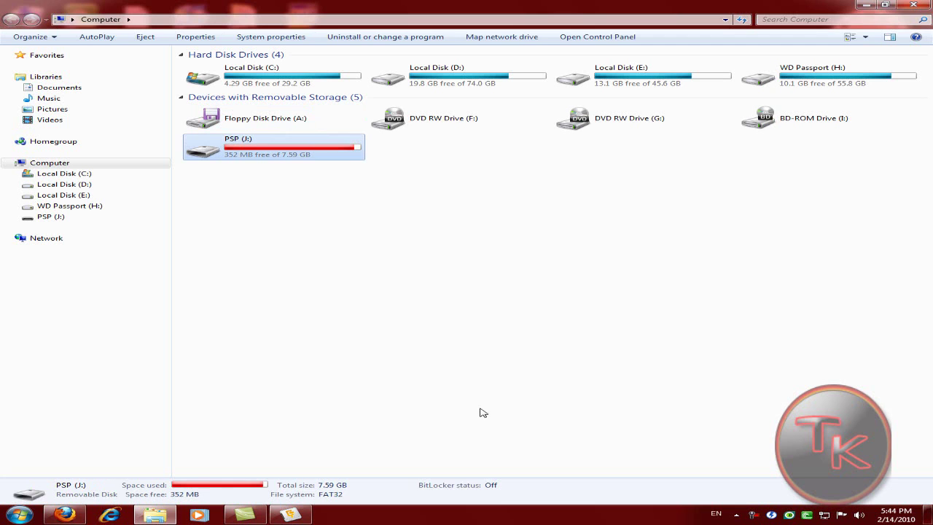
left_click(377, 381)
Step: Return to the plugin installer's destination folder, cancel the installation, and minimize the Computer window
left_click(282, 517)
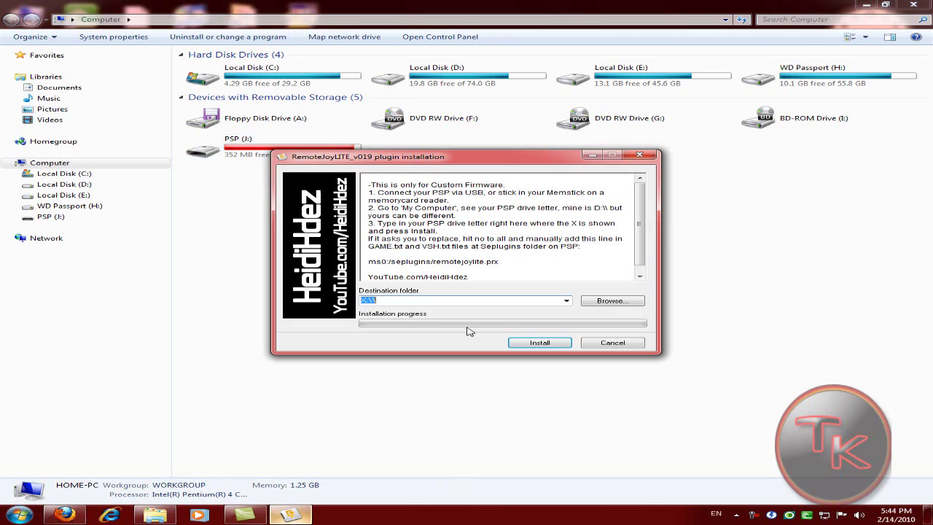
left_click(364, 300)
left_click(612, 342)
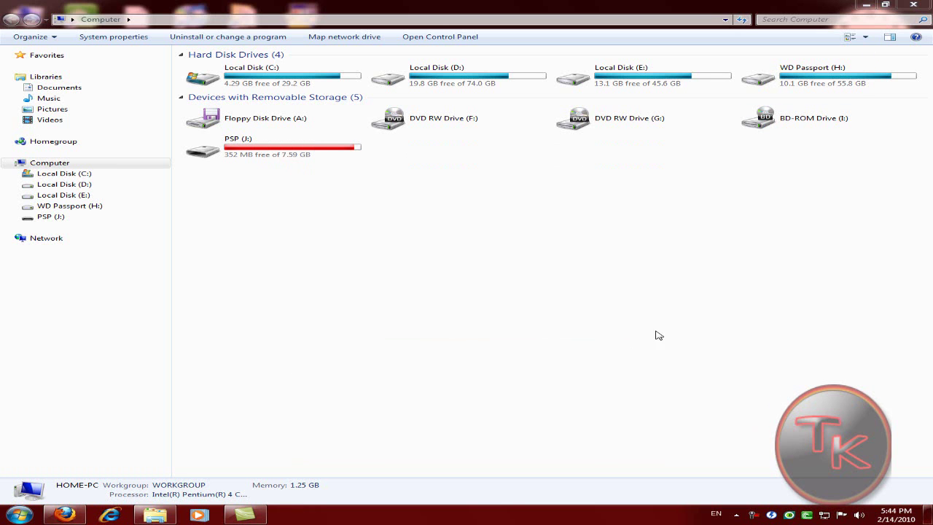
left_click(871, 4)
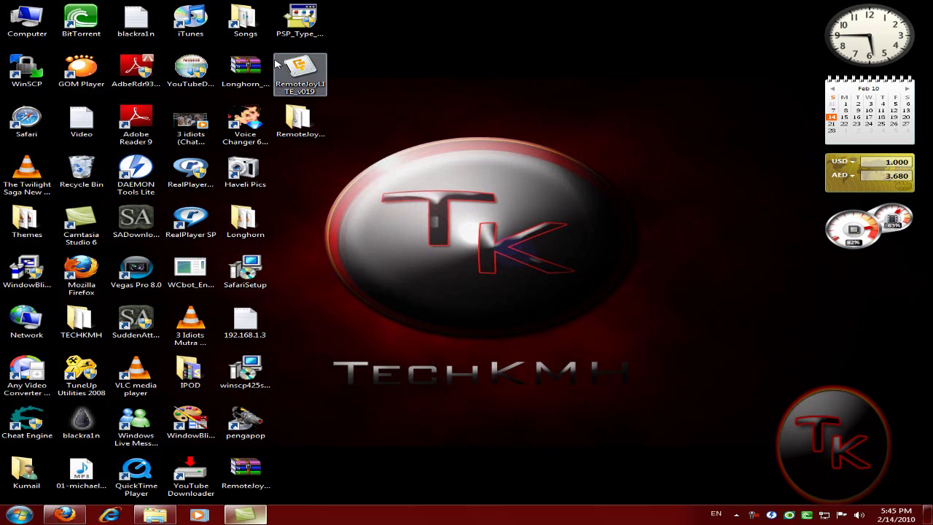
Step: Open the RemoteJoyLite_019 folder from the desktop and launch the RemoteJoyLite_en application
left_click(299, 121)
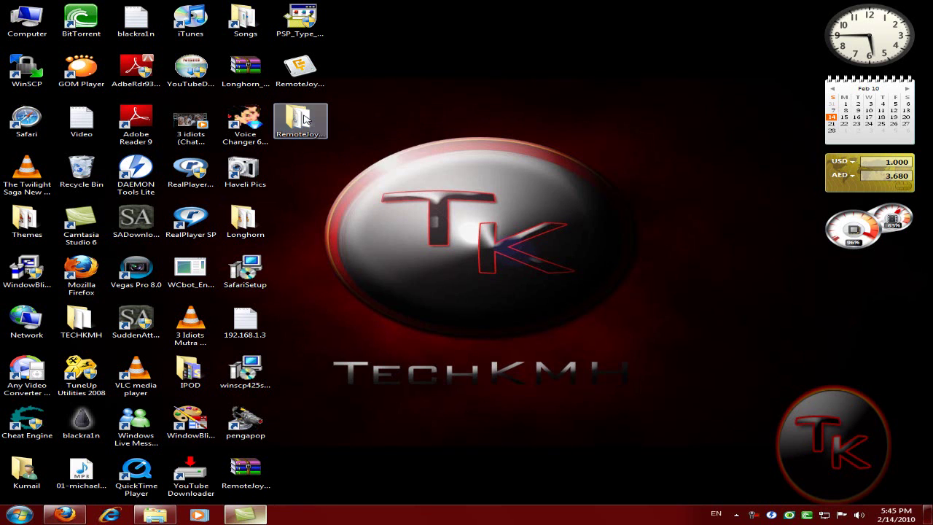
double_click(304, 120)
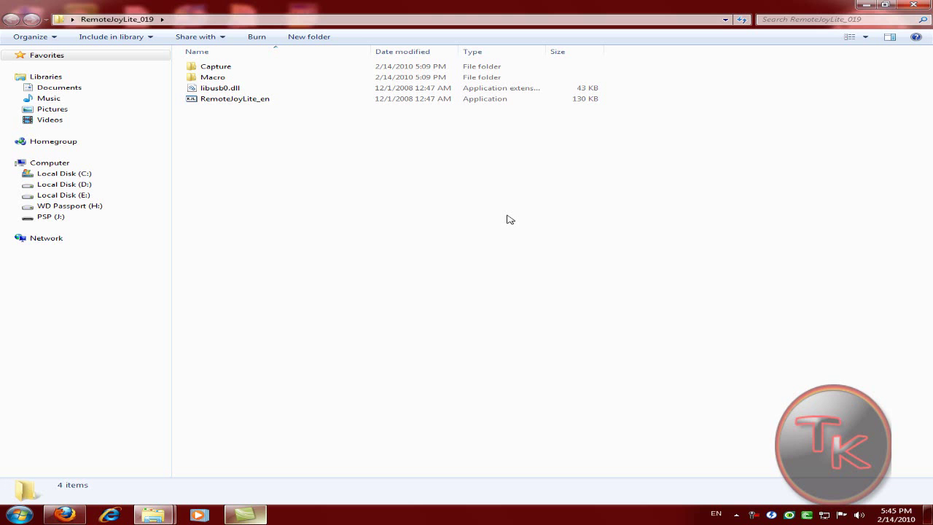
left_click(234, 102)
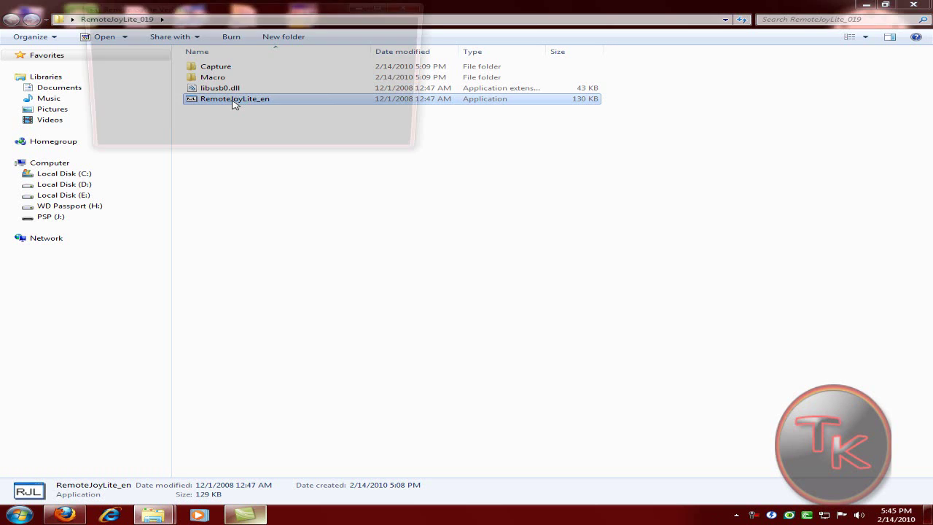
Step: Minimize the RemoteJoyLite_019 folder window and reposition the RemoteJoyLite window near the centre of the desktop
left_click_drag(279, 15, 437, 93)
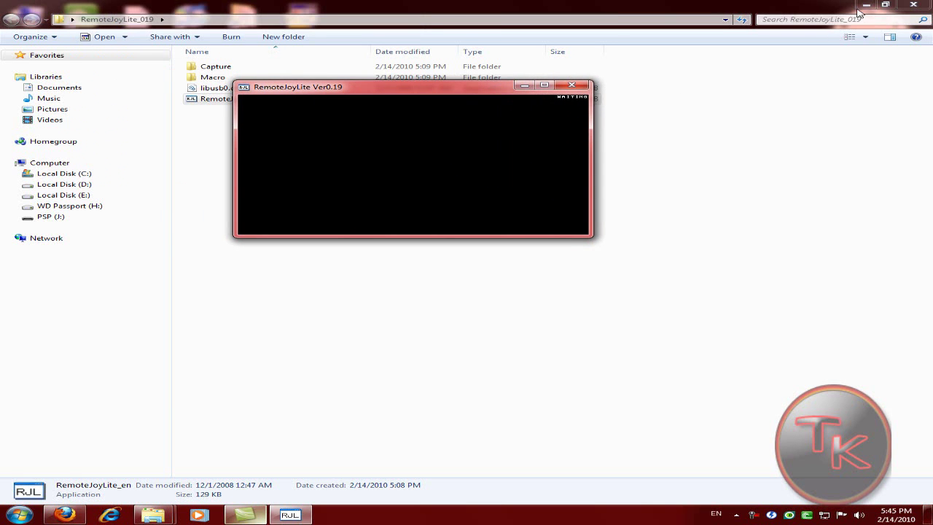
left_click(864, 6)
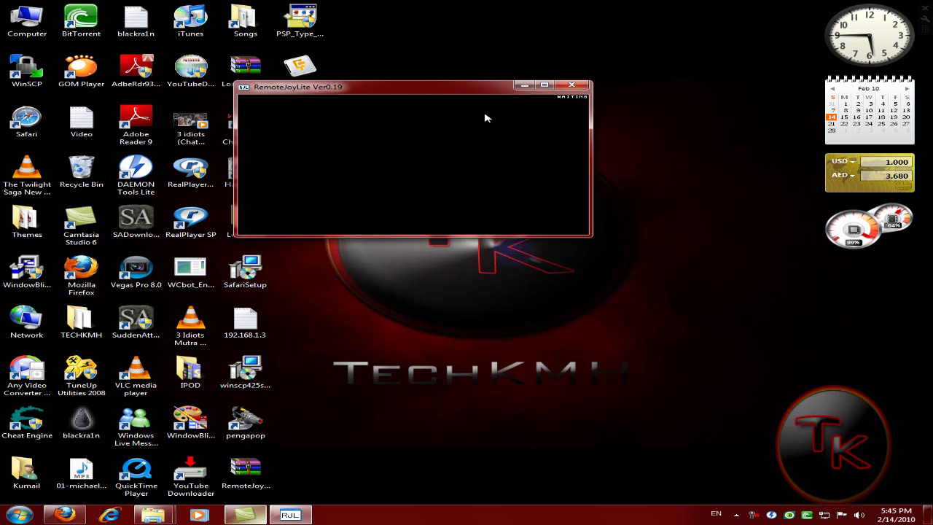
left_click_drag(459, 93, 532, 179)
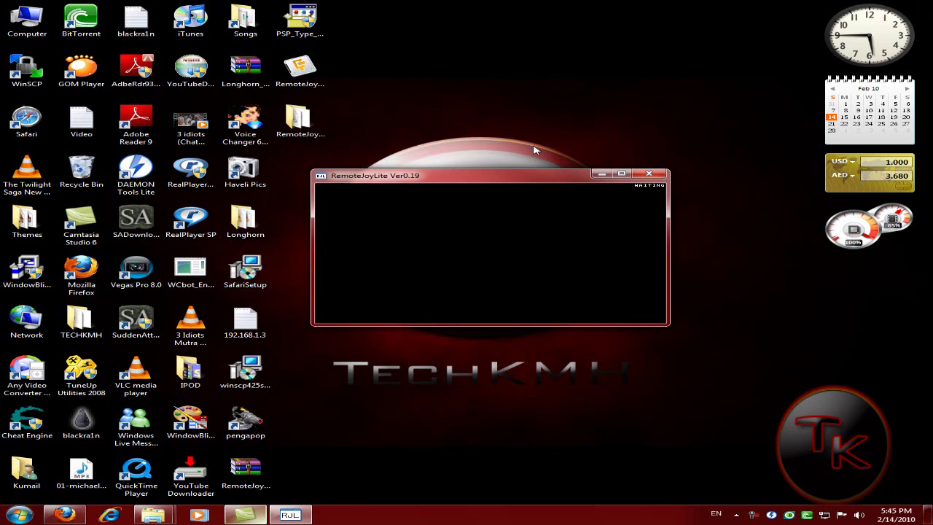
left_click_drag(477, 174, 508, 171)
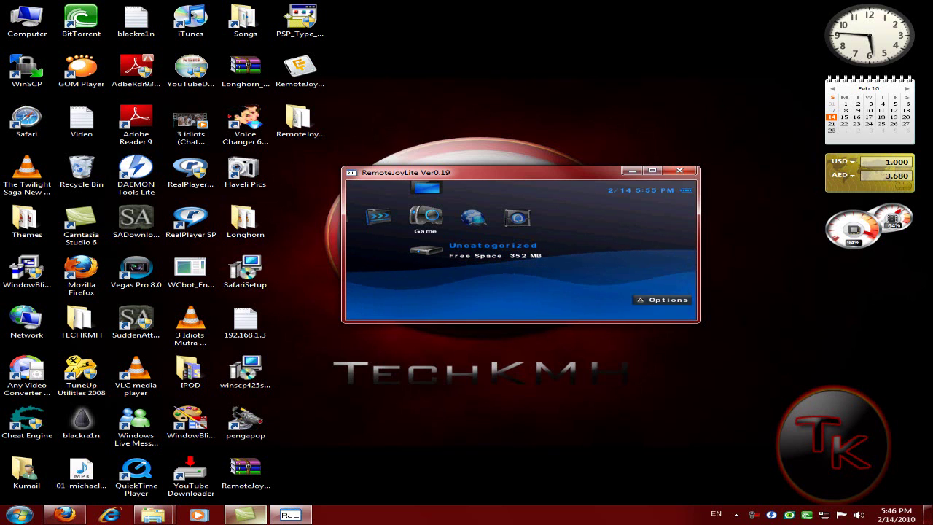
left_click_drag(473, 178, 446, 179)
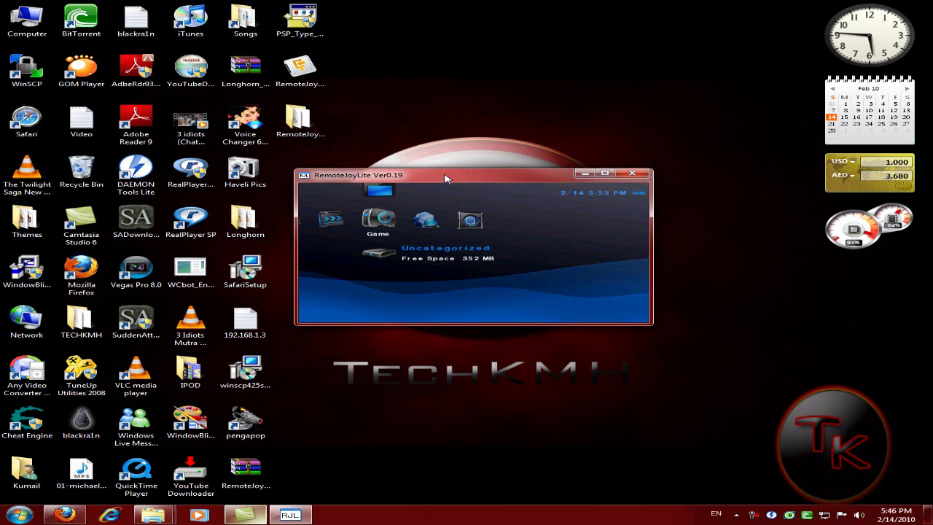